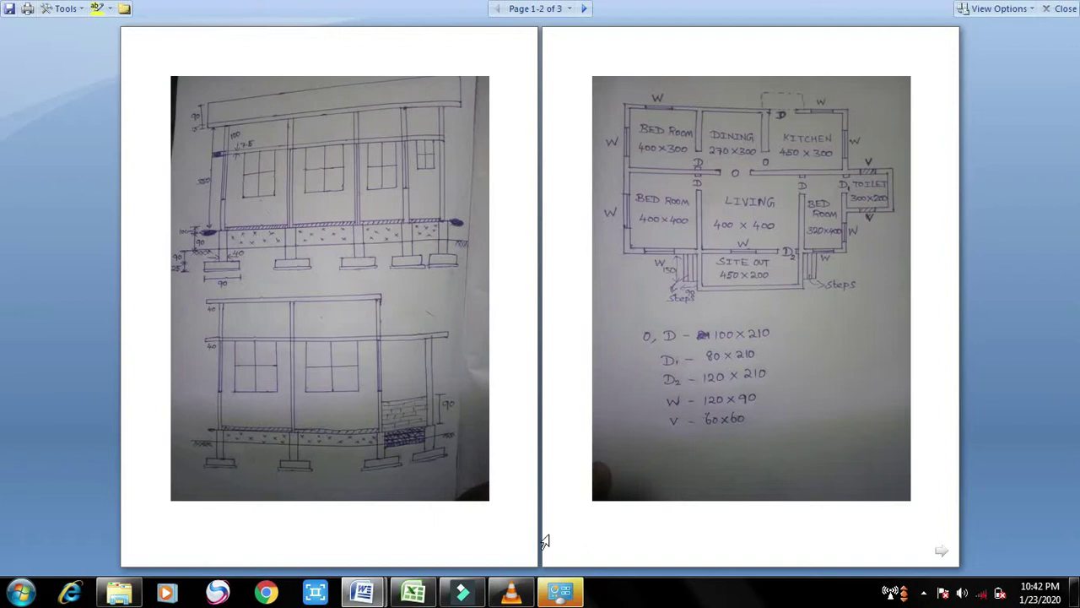
Switch to the Excel estimate workbook and look through the work items listed on Sheet1
mouse_move(401, 589)
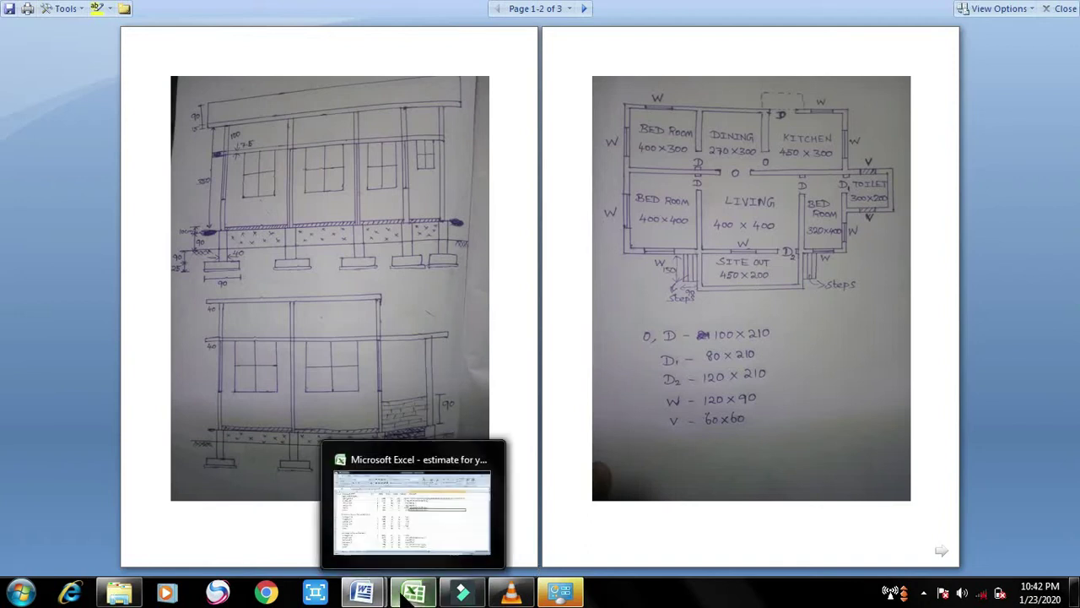
left_click(404, 593)
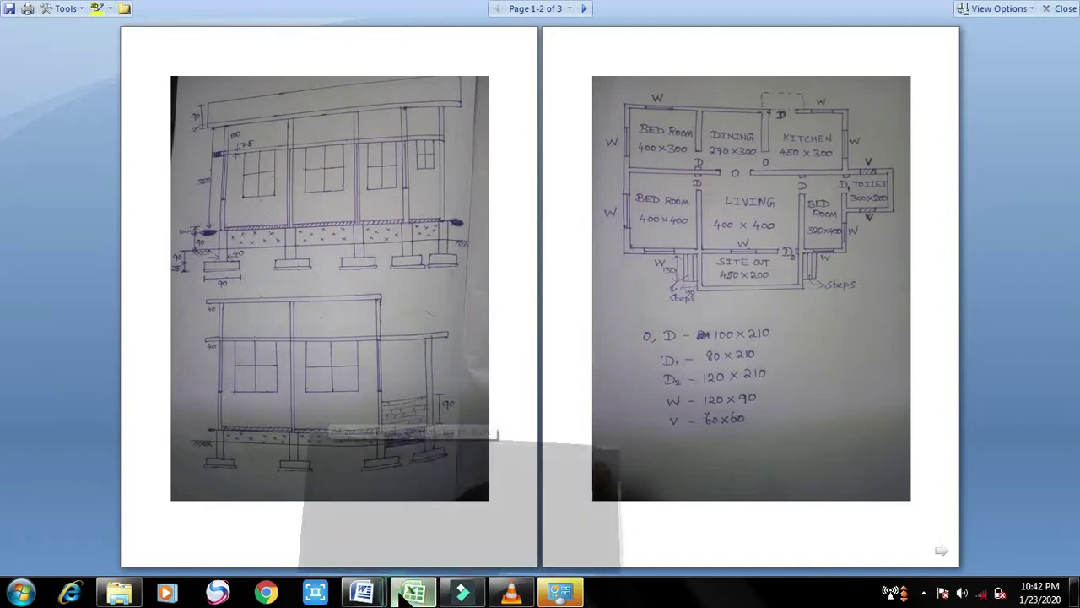
scroll(375, 294, "down", 20)
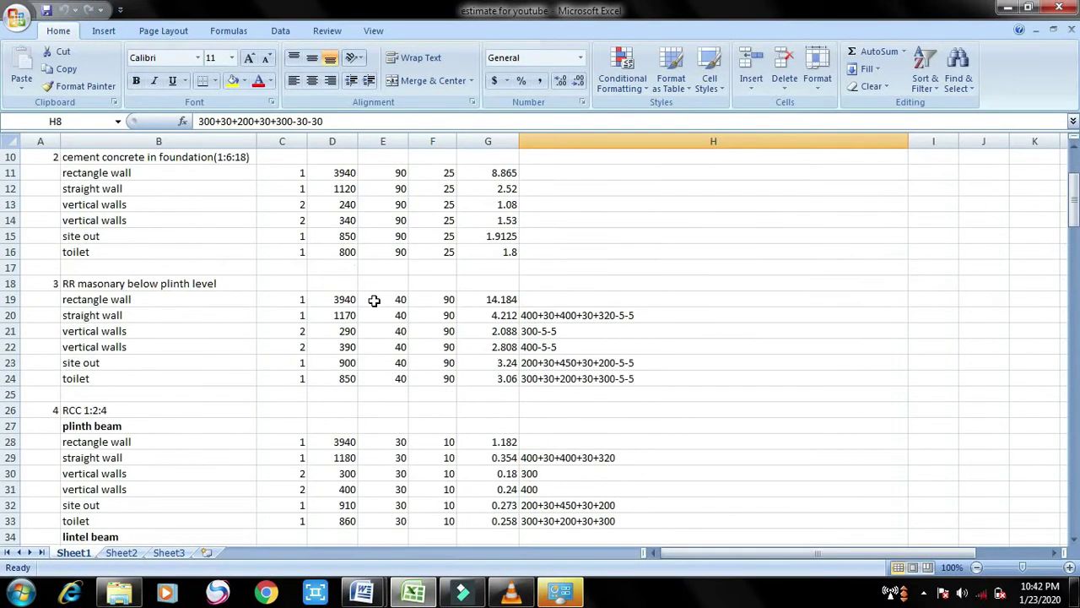
scroll(371, 301, "up", 20)
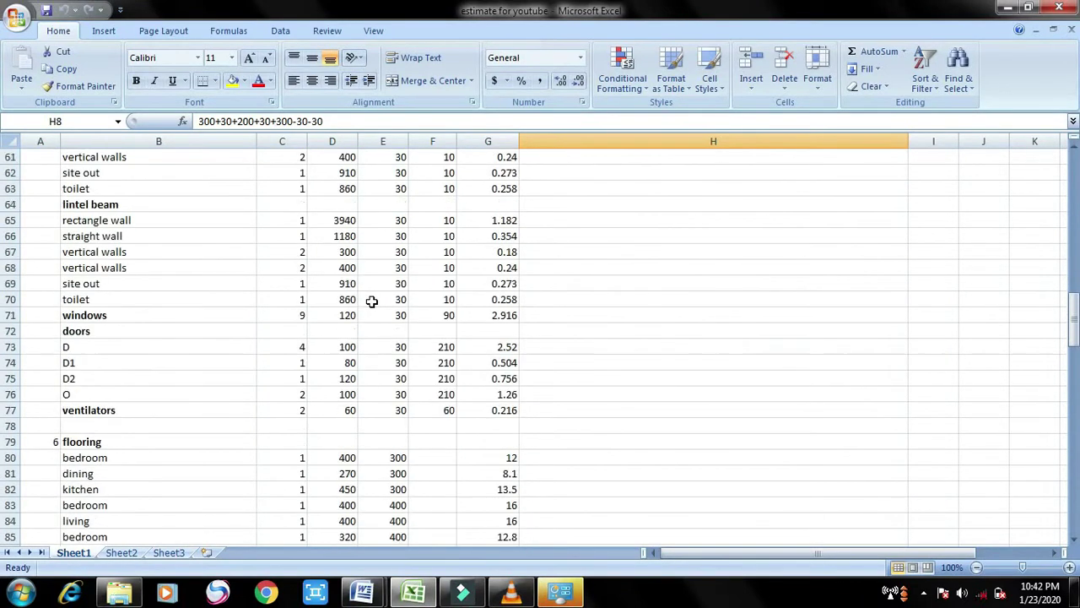
scroll(369, 297, "up", 1)
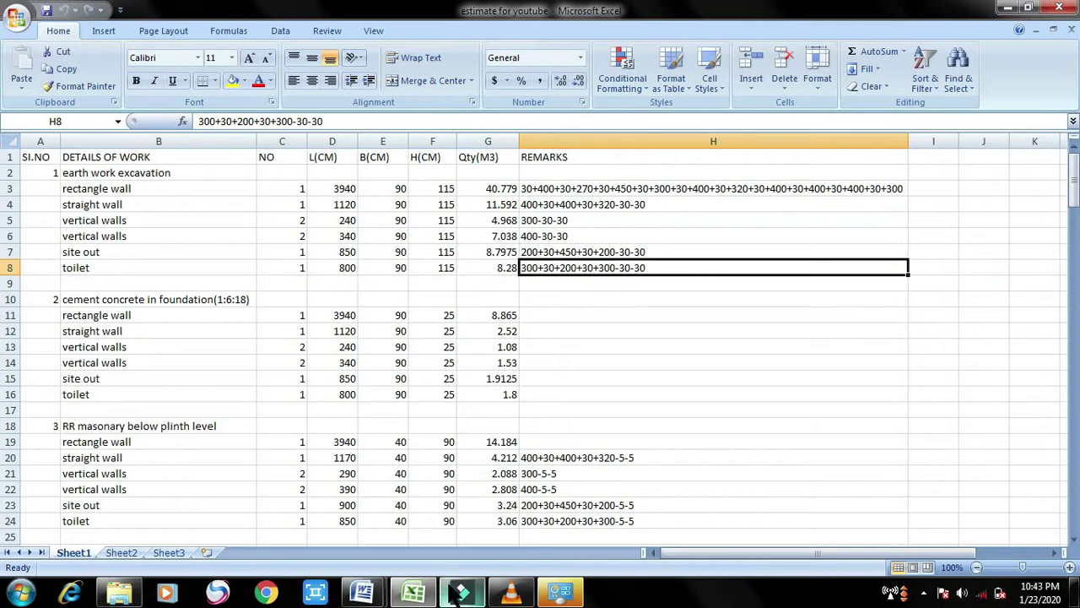
Switch to the Word document Document1 with the section drawings and floor plan, cancelling the save request for "estimate for youtube"
left_click(371, 594)
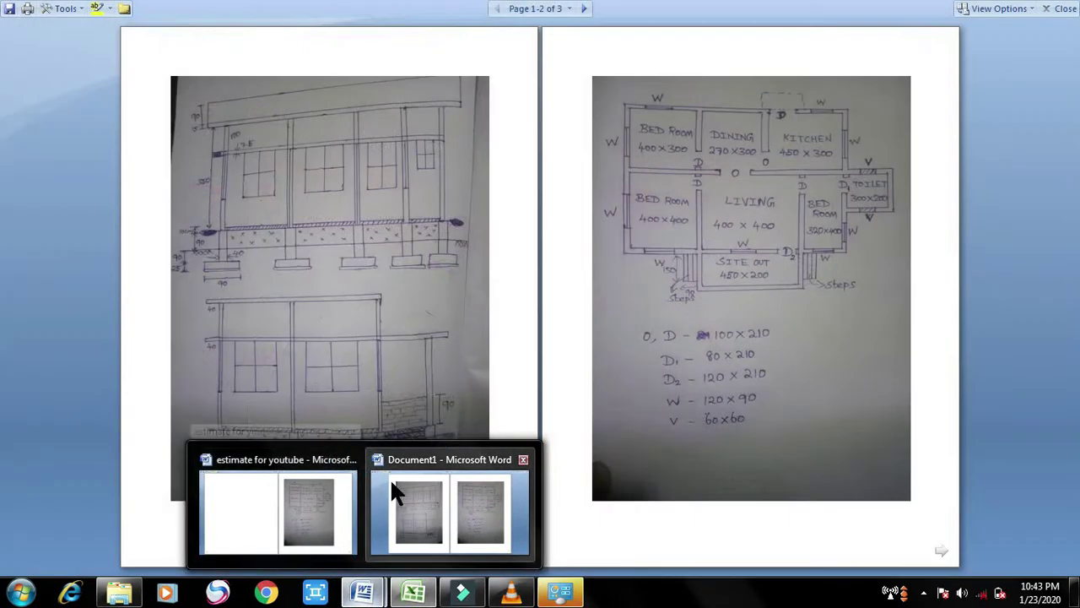
left_click(395, 487)
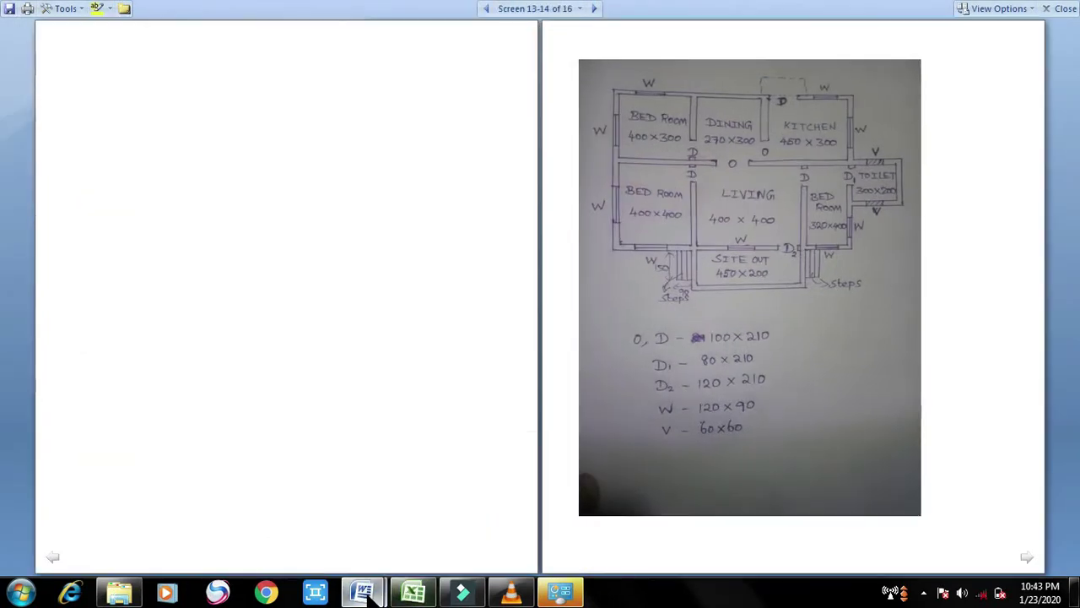
left_click(362, 590)
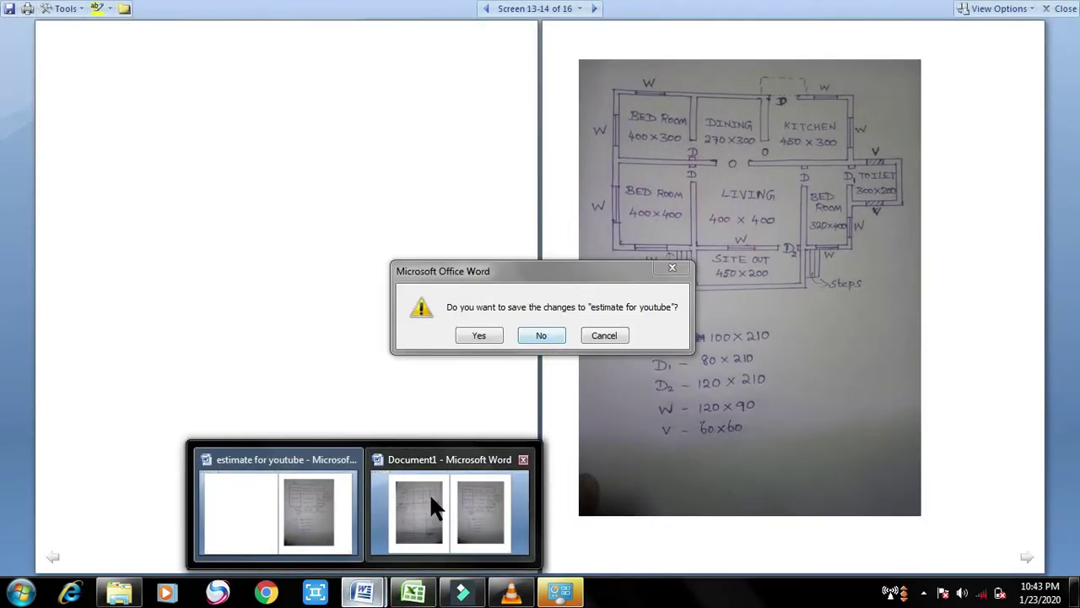
left_click(428, 493)
left_click(600, 335)
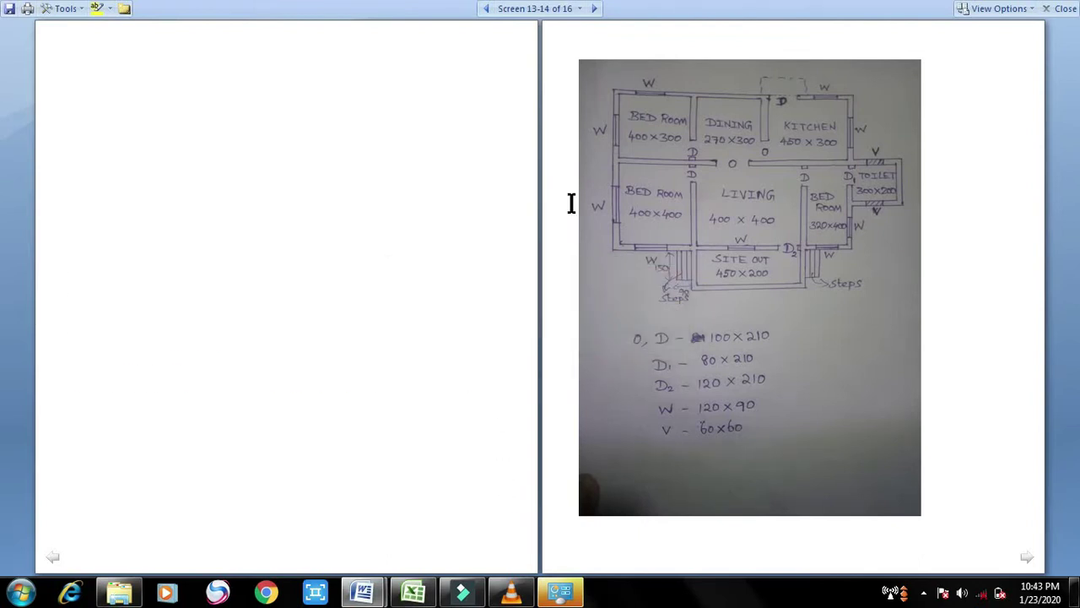
mouse_move(363, 591)
left_click(423, 485)
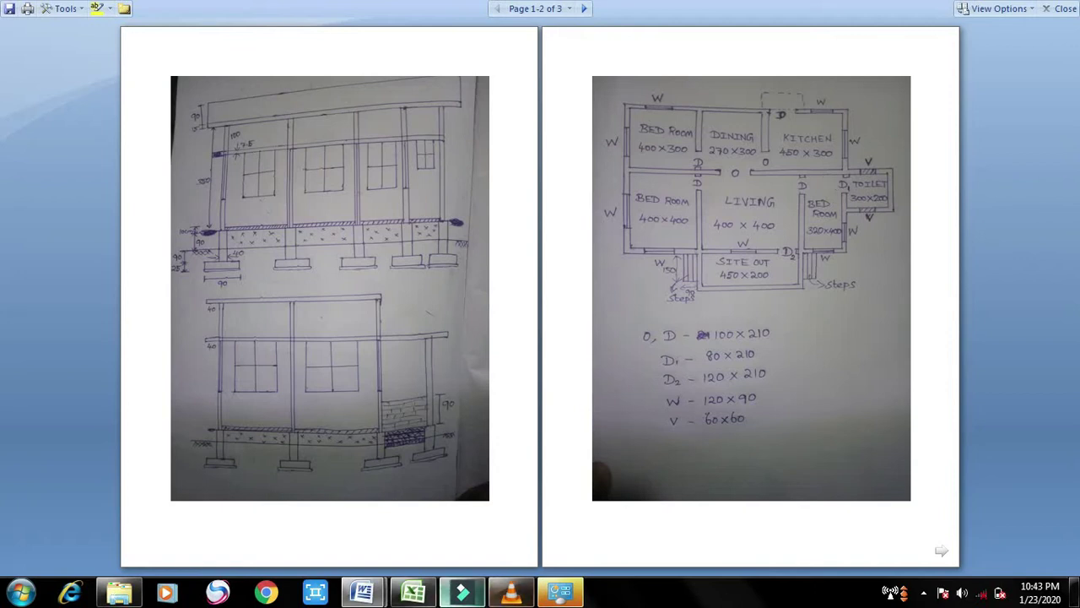
Compare the rectangle wall entry under earth work excavation in Excel with the outer walls on the Word floor plan
left_click(413, 594)
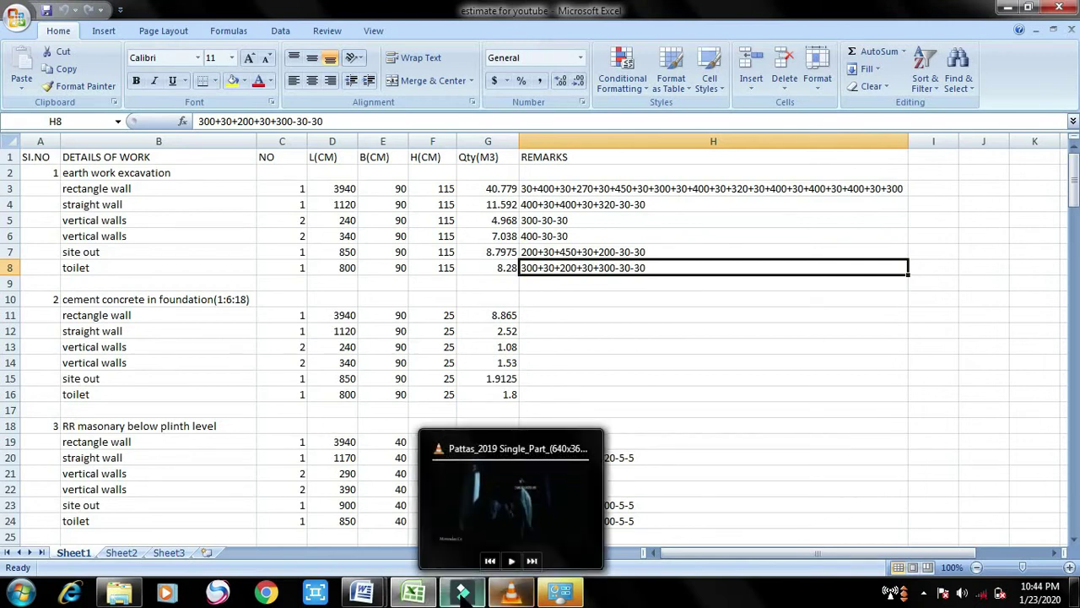
left_click(363, 593)
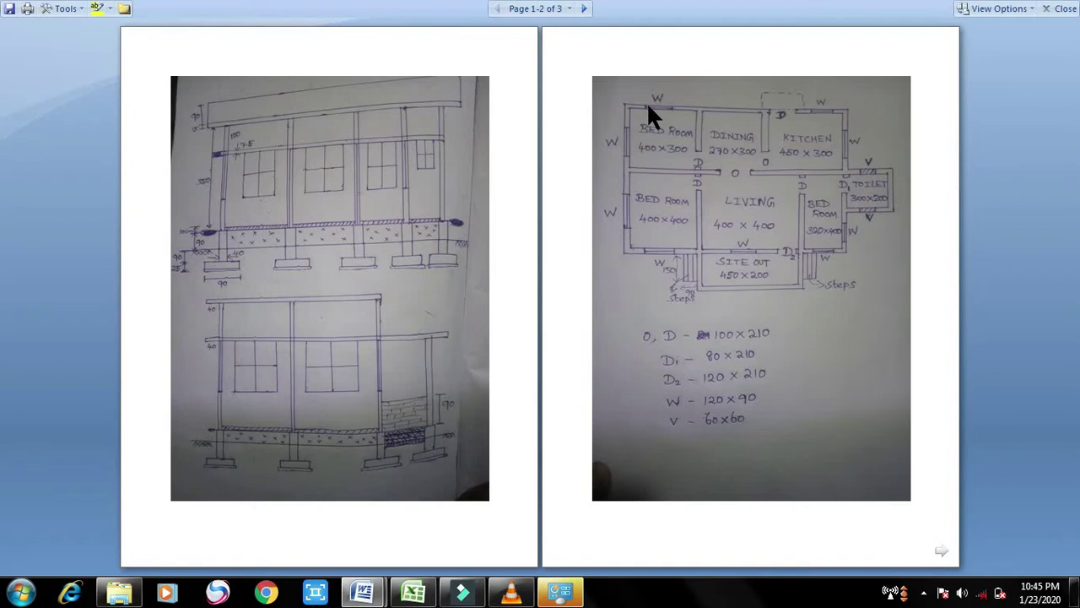
left_click(431, 588)
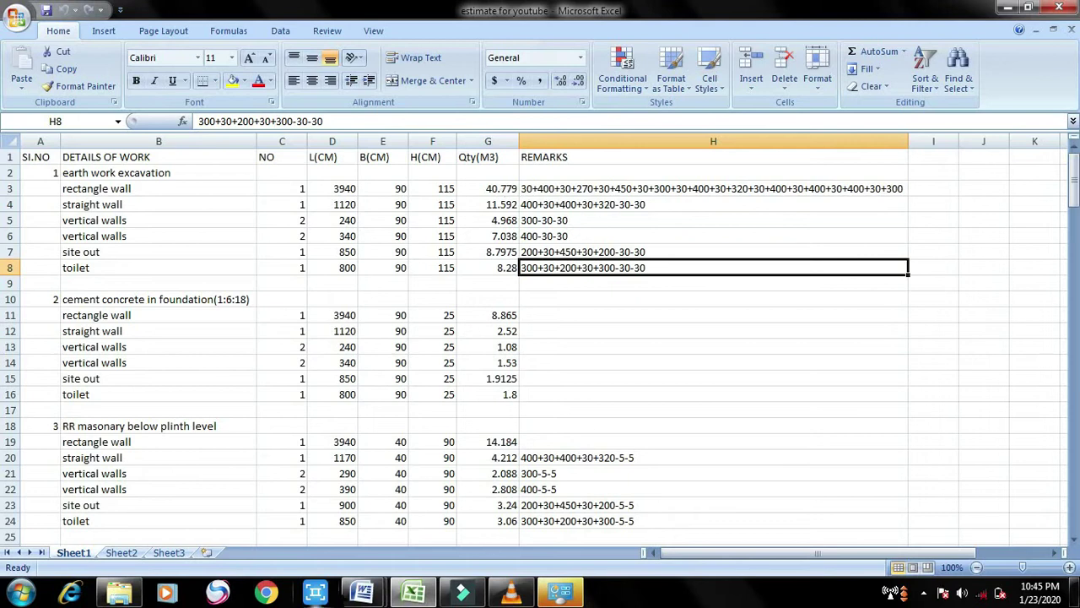
mouse_move(363, 591)
left_click(412, 541)
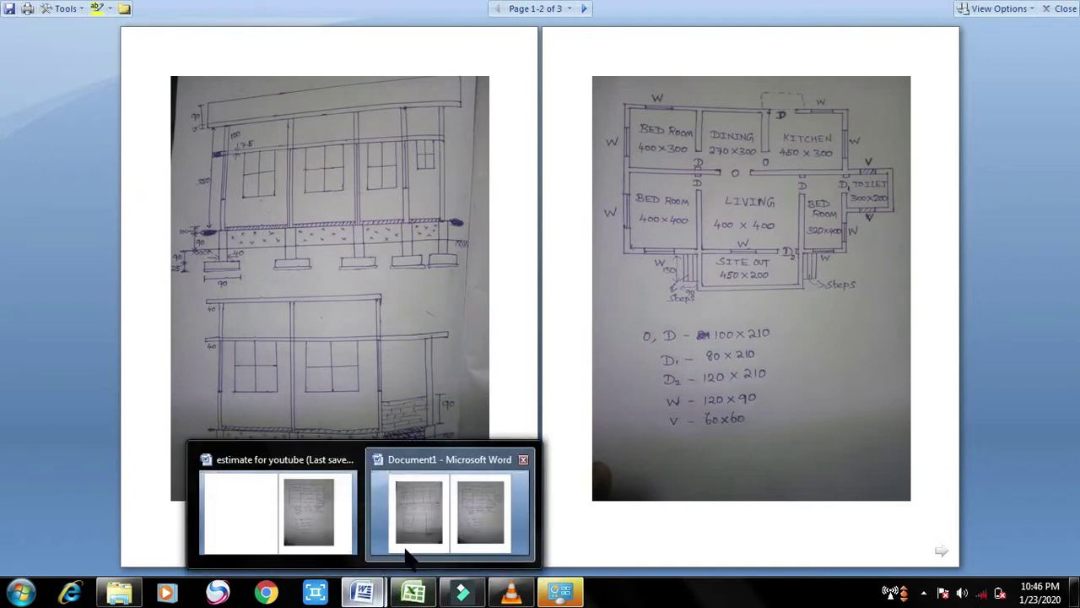
left_click(405, 544)
left_click(412, 591)
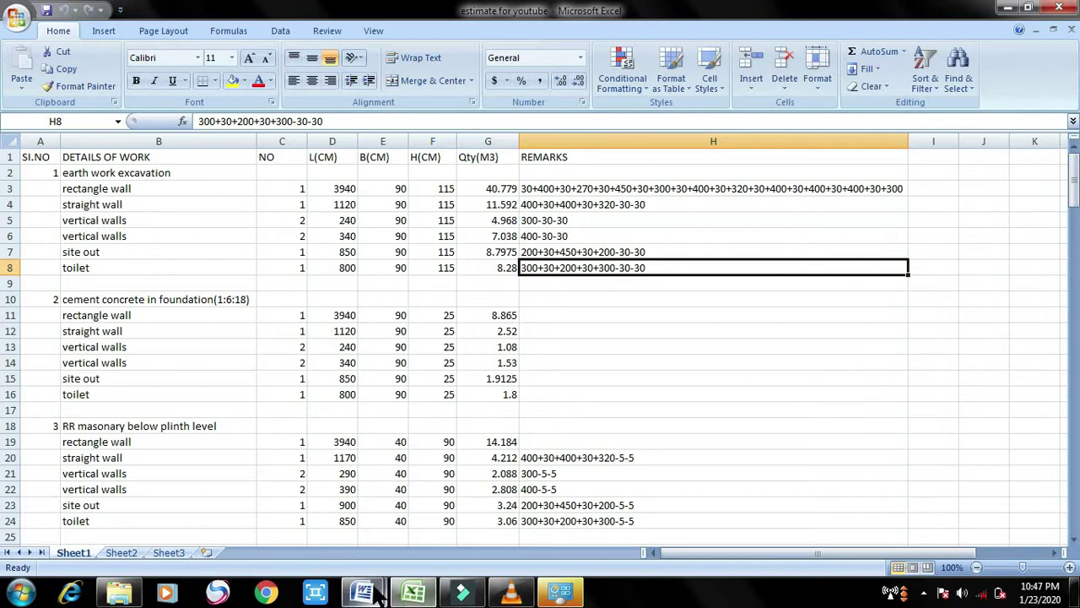
Check the straight wall excavation entry in Excel against the wall running between the upper and lower rooms on the Word plan
mouse_move(361, 588)
left_click(441, 540)
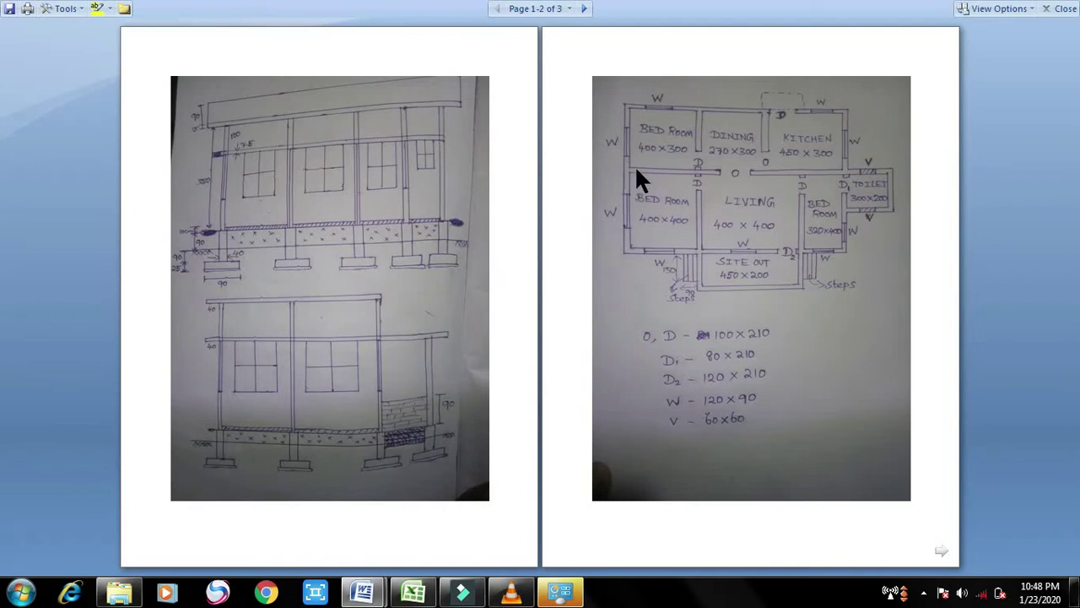
left_click(413, 591)
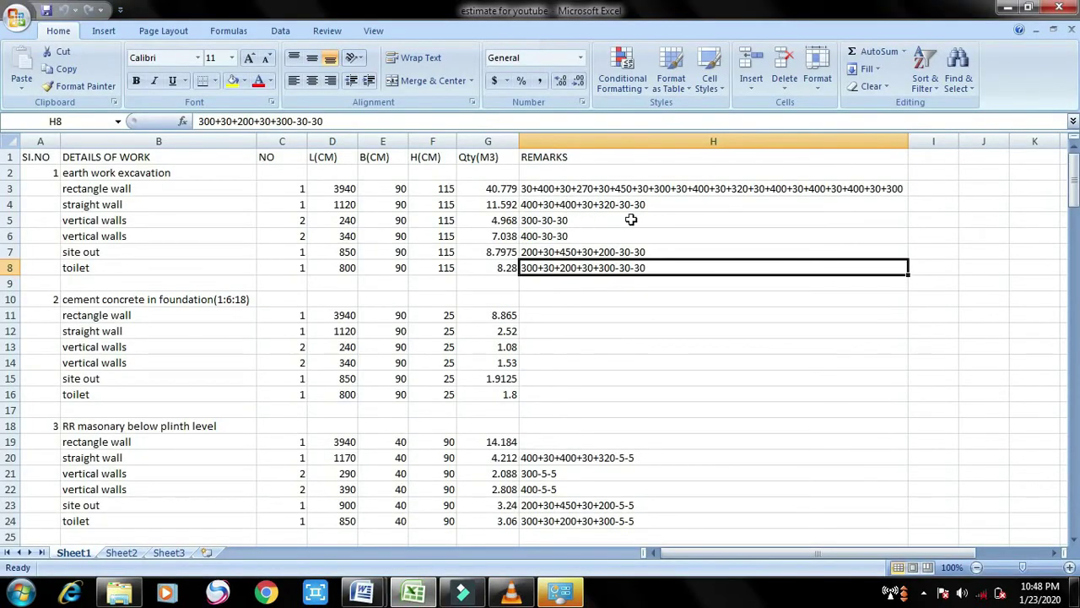
left_click(413, 593)
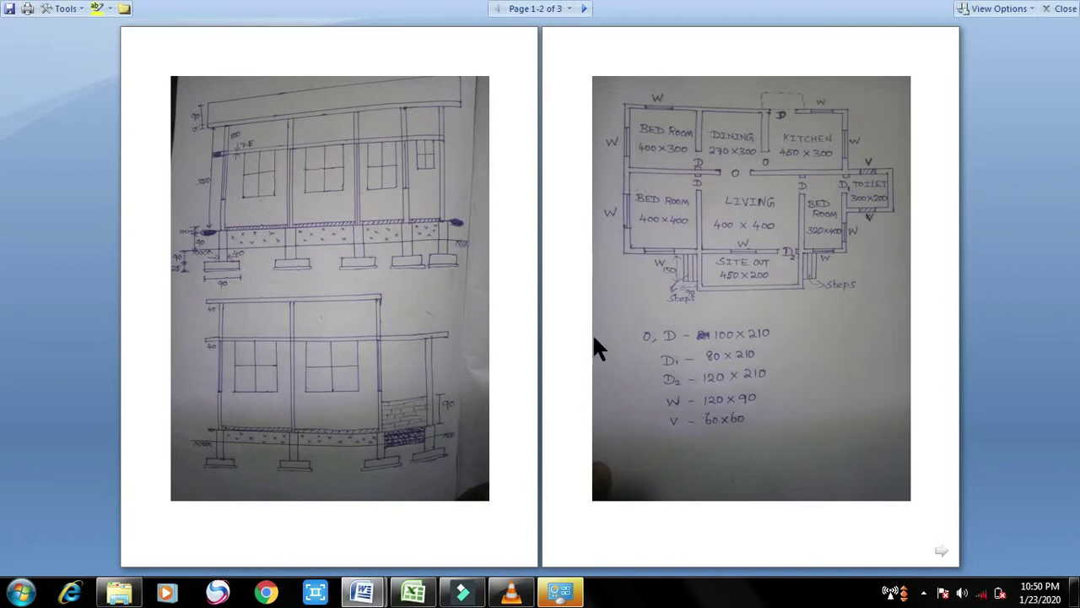
Compare the two vertical walls excavation rows in Excel with the inner partition walls on the Word floor plan
left_click(414, 591)
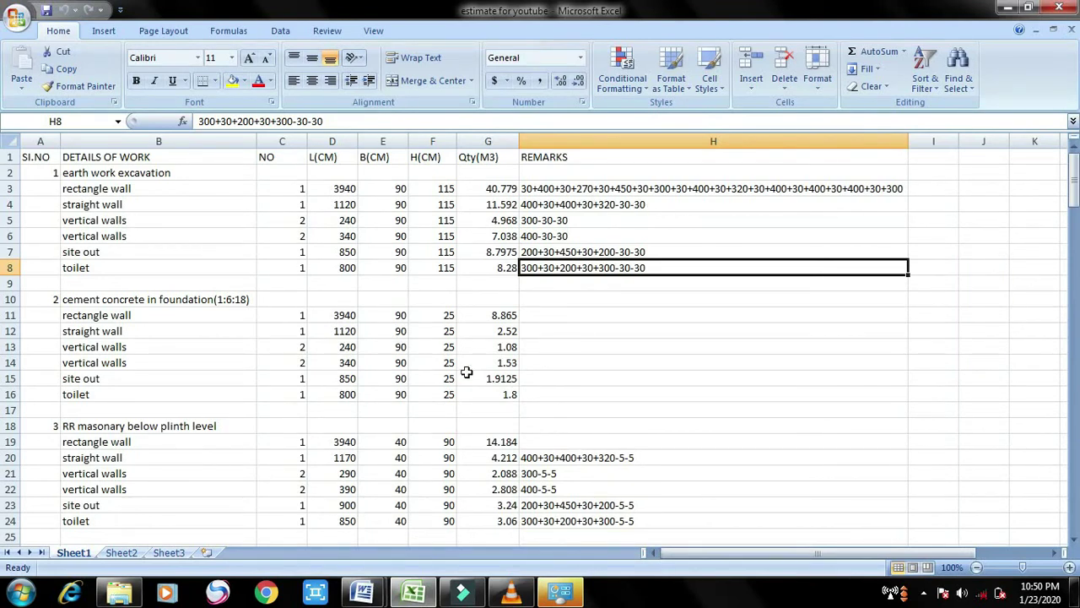
left_click(413, 591)
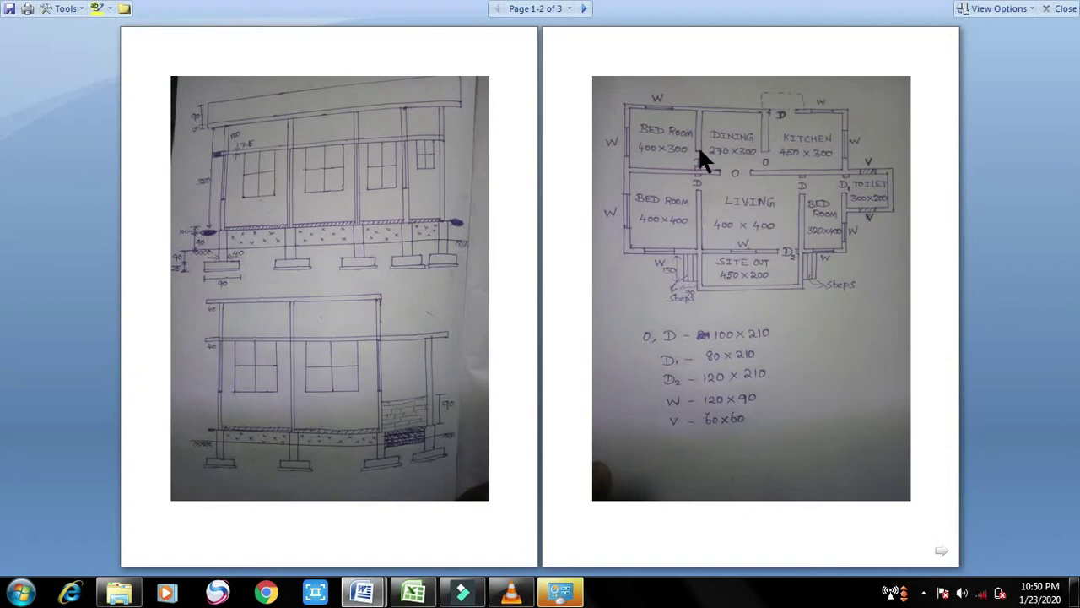
left_click(413, 590)
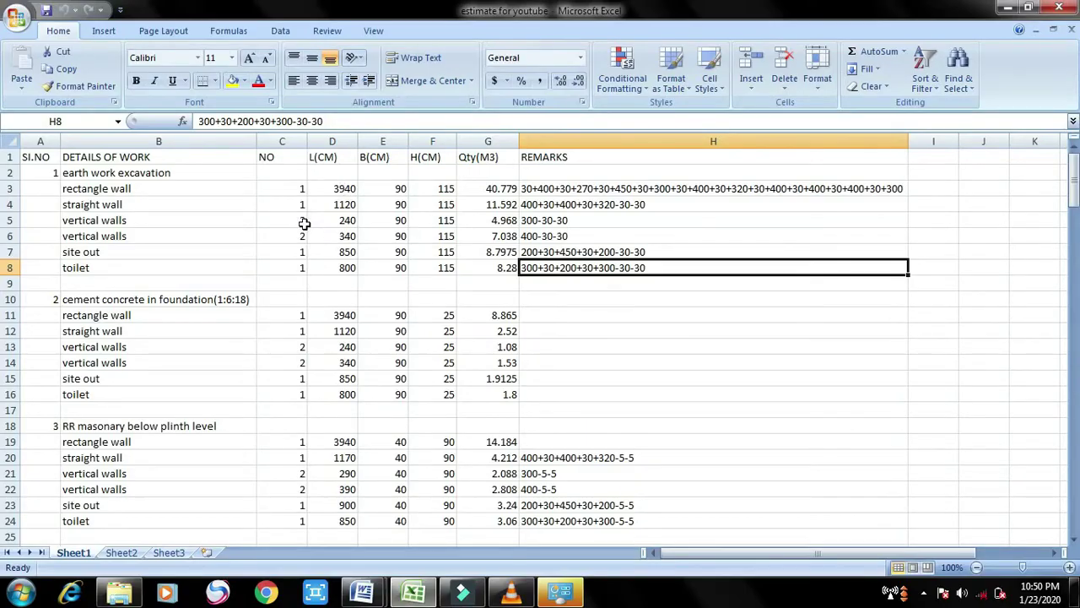
left_click(419, 593)
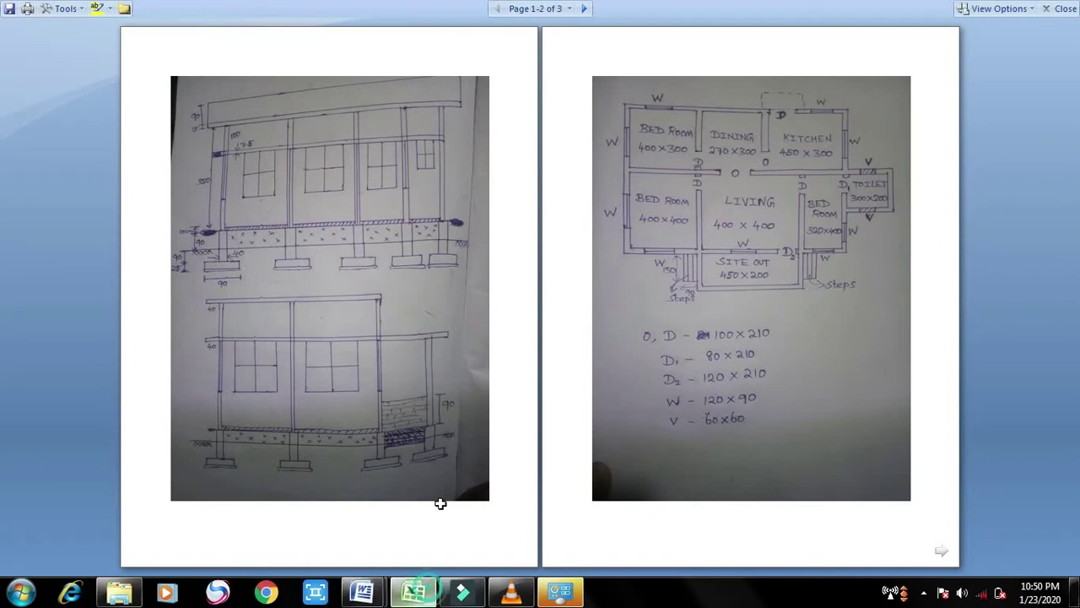
left_click(412, 590)
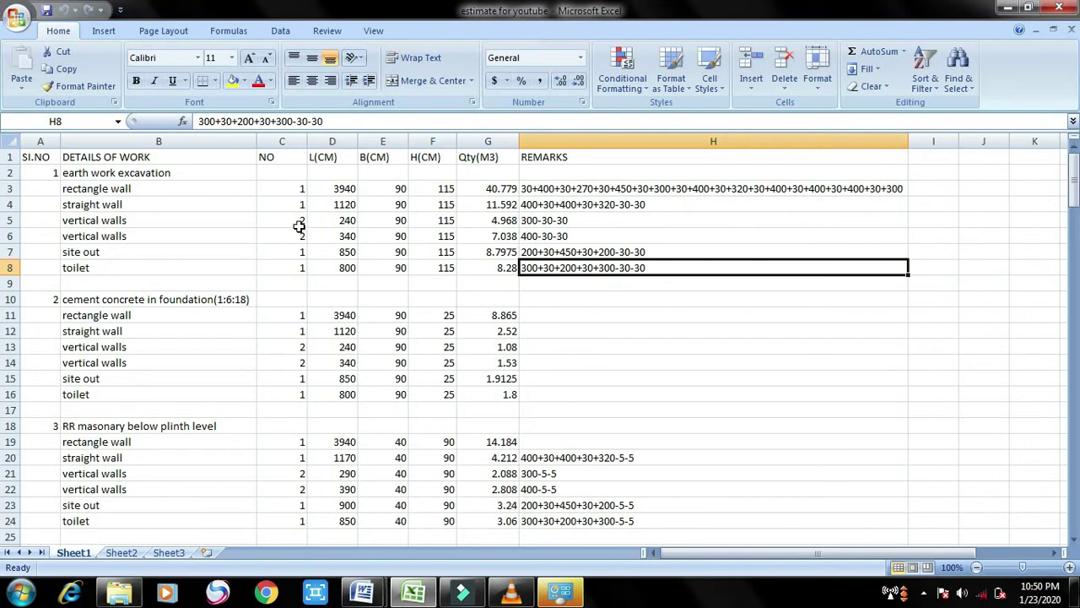
left_click(424, 591)
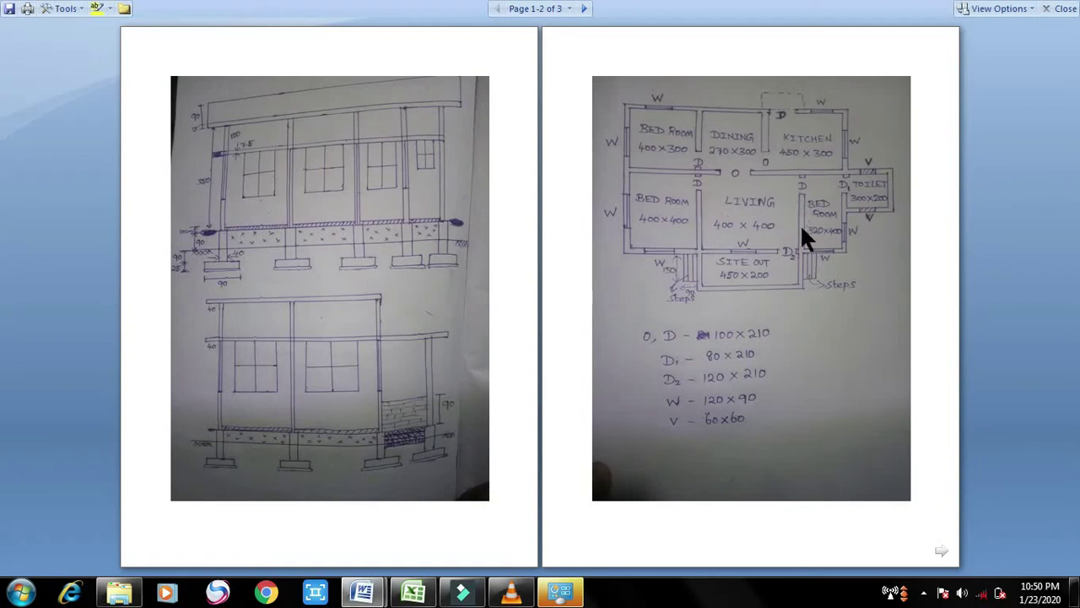
left_click(414, 590)
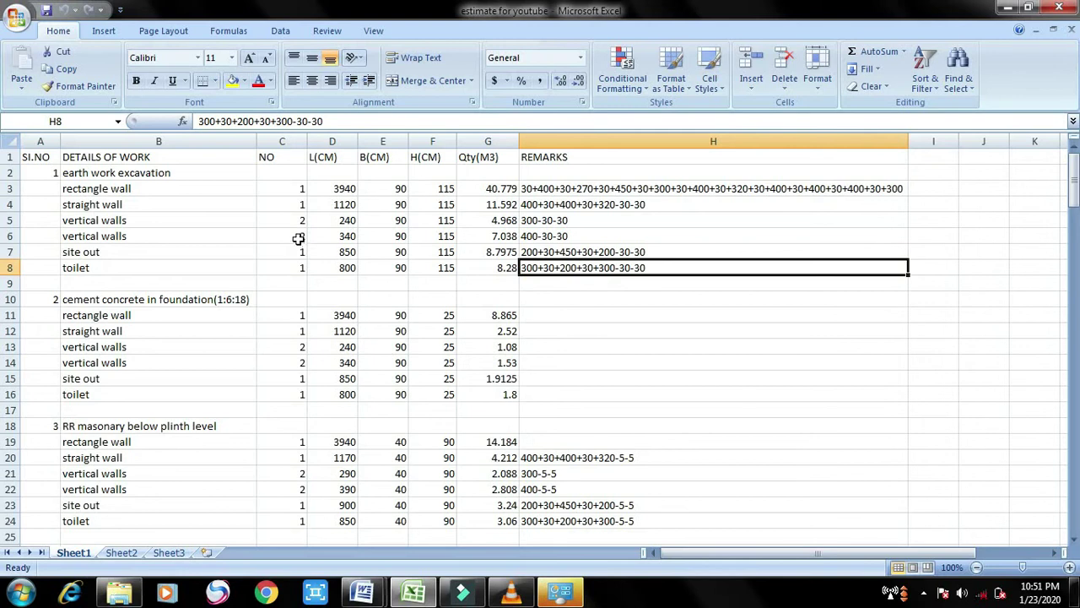
Check the site out excavation row in Excel against the site out walls on the Word floor plan
left_click(362, 592)
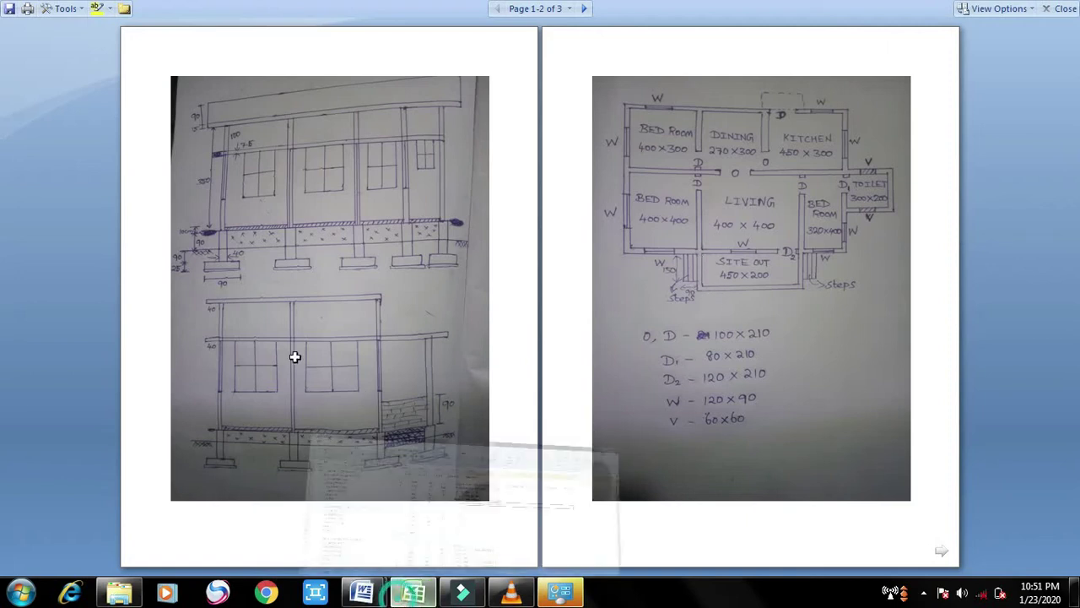
key("alt+Tab")
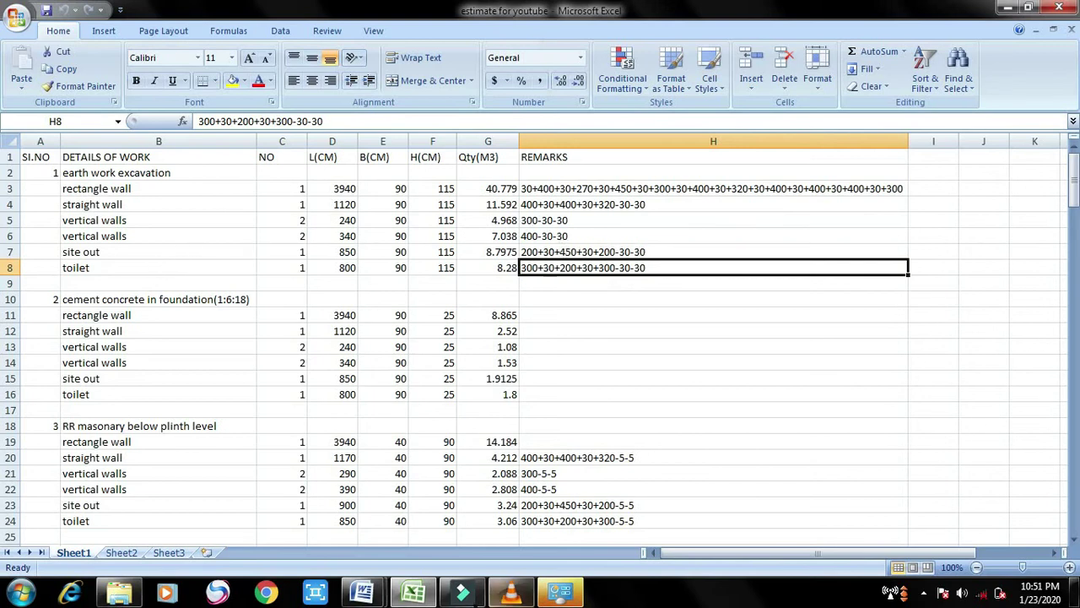
key("alt+Tab")
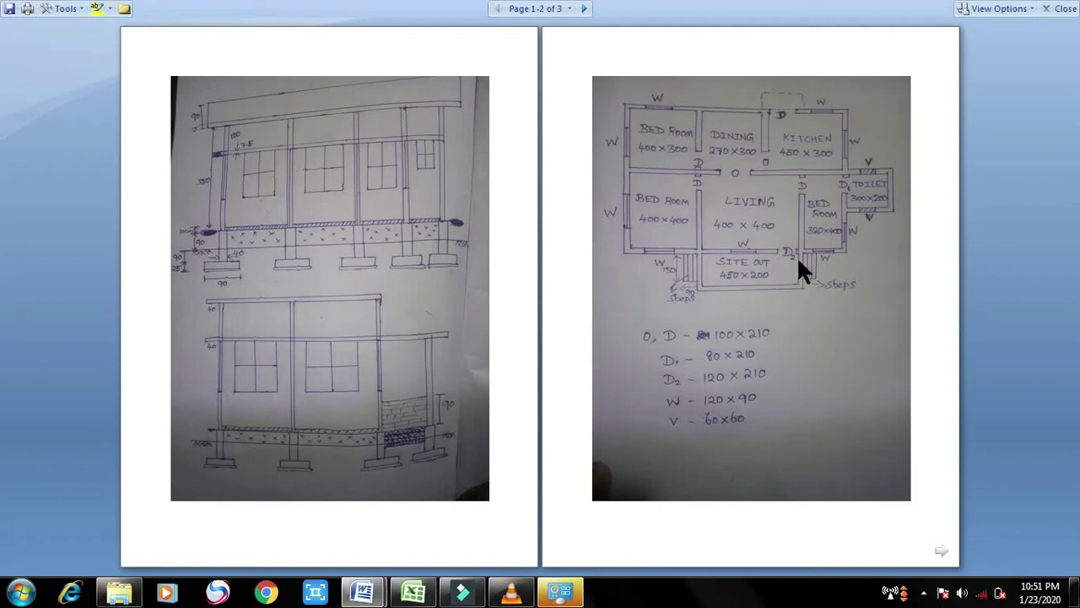
left_click(410, 593)
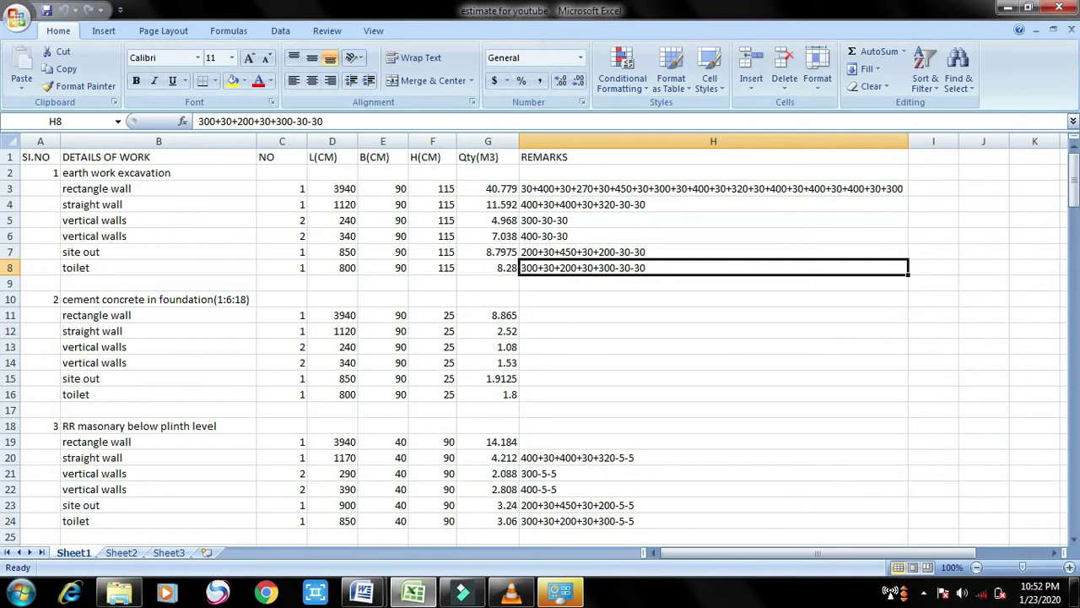
Compare the toilet excavation row in Excel with the toilet walls on the Word floor plan
left_click(413, 593)
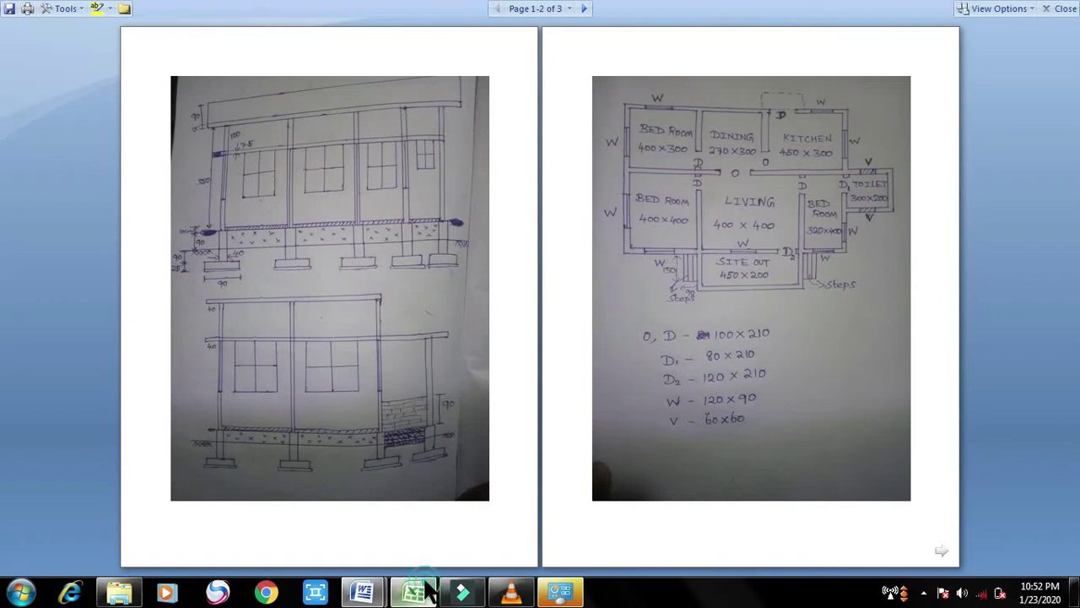
left_click(460, 542)
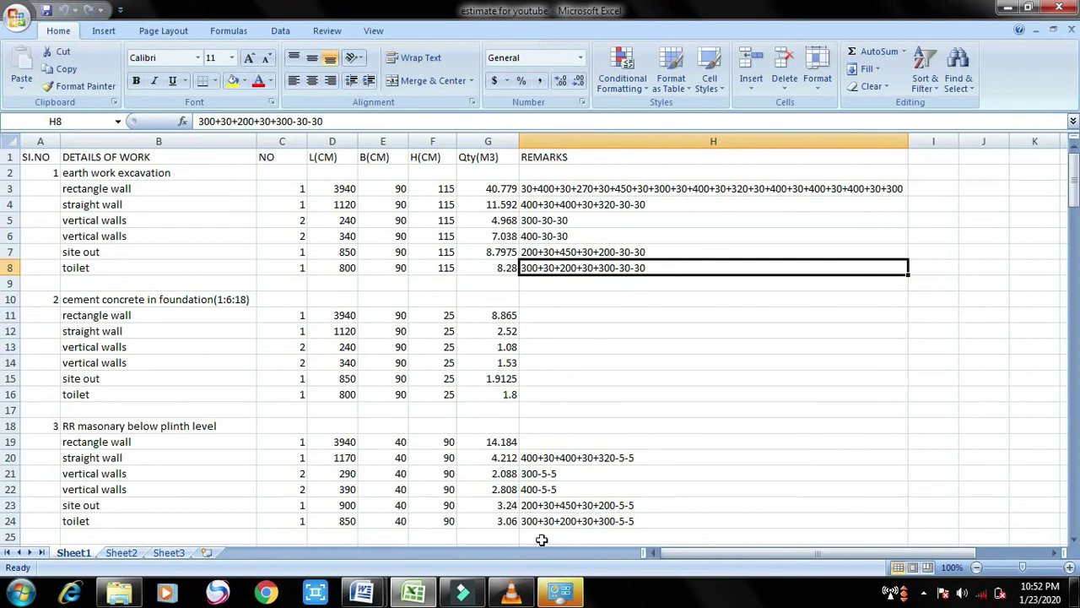
mouse_move(411, 595)
key("alt+Tab")
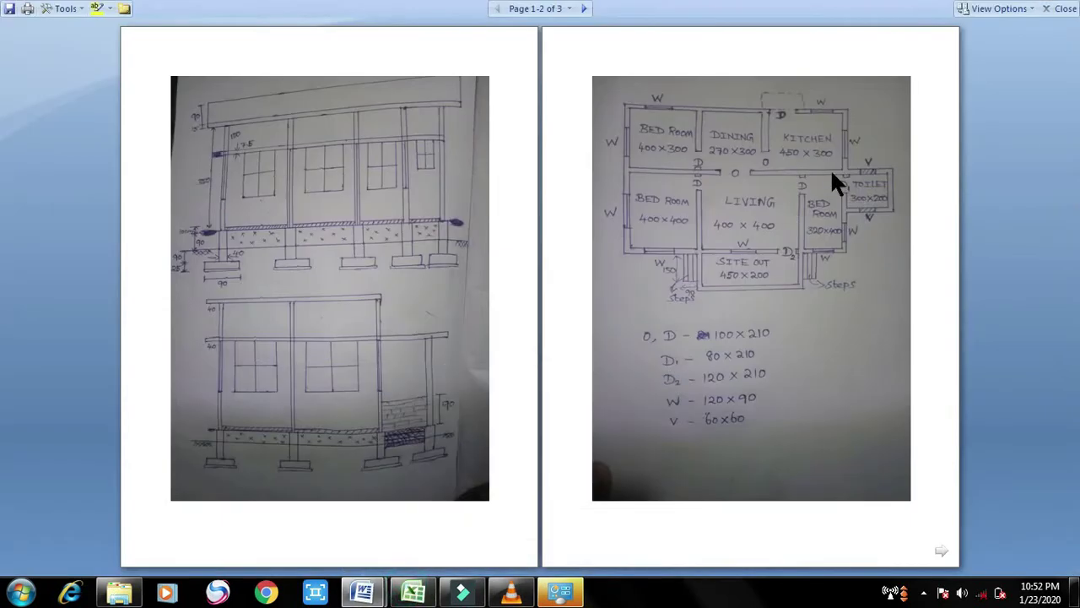